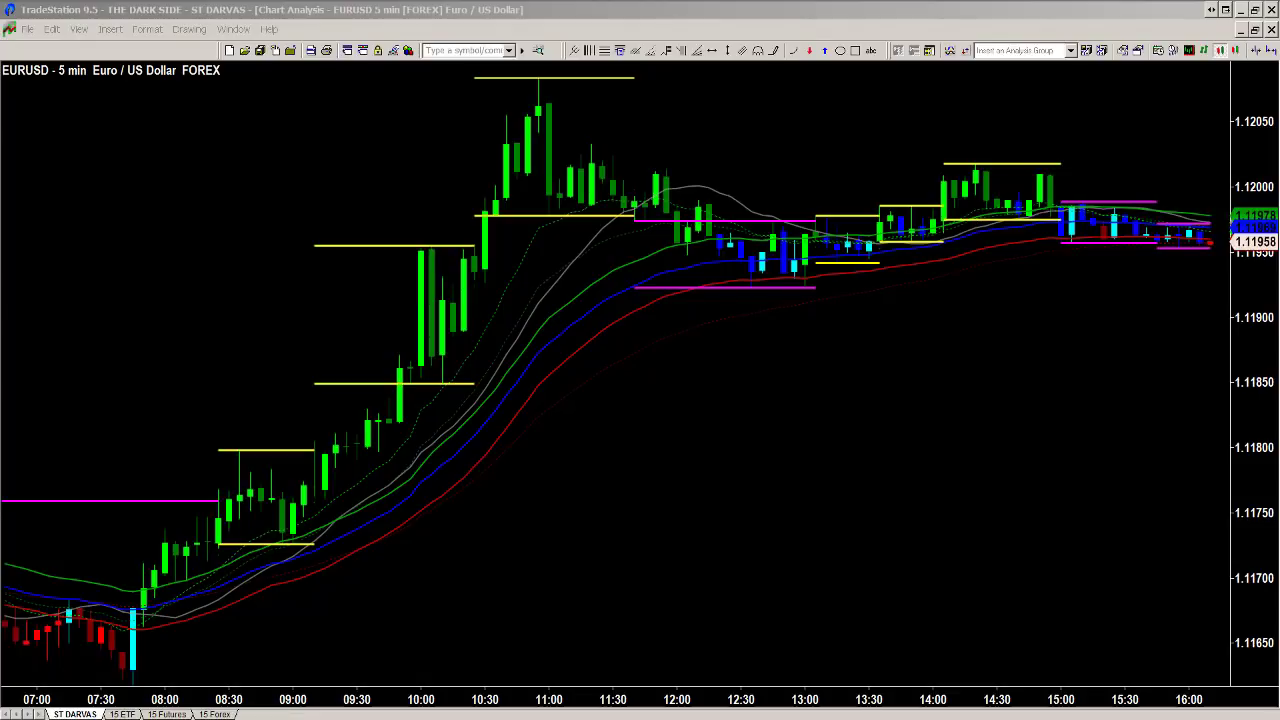
Restore the EURUSD 5-minute chart to the tiled multi-timeframe layout and bring up the daily chart at full size
{"action": "left_click", "coordinate": [462, 50]}
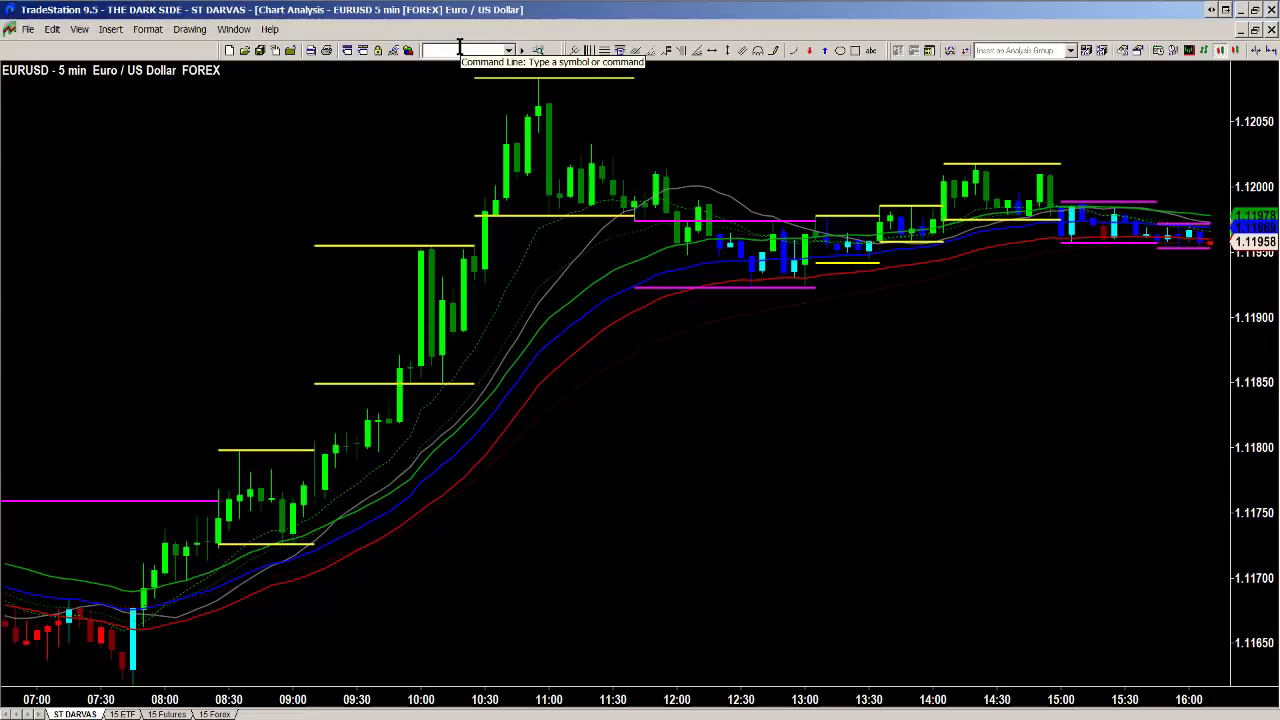
{"action": "left_click", "coordinate": [1255, 29]}
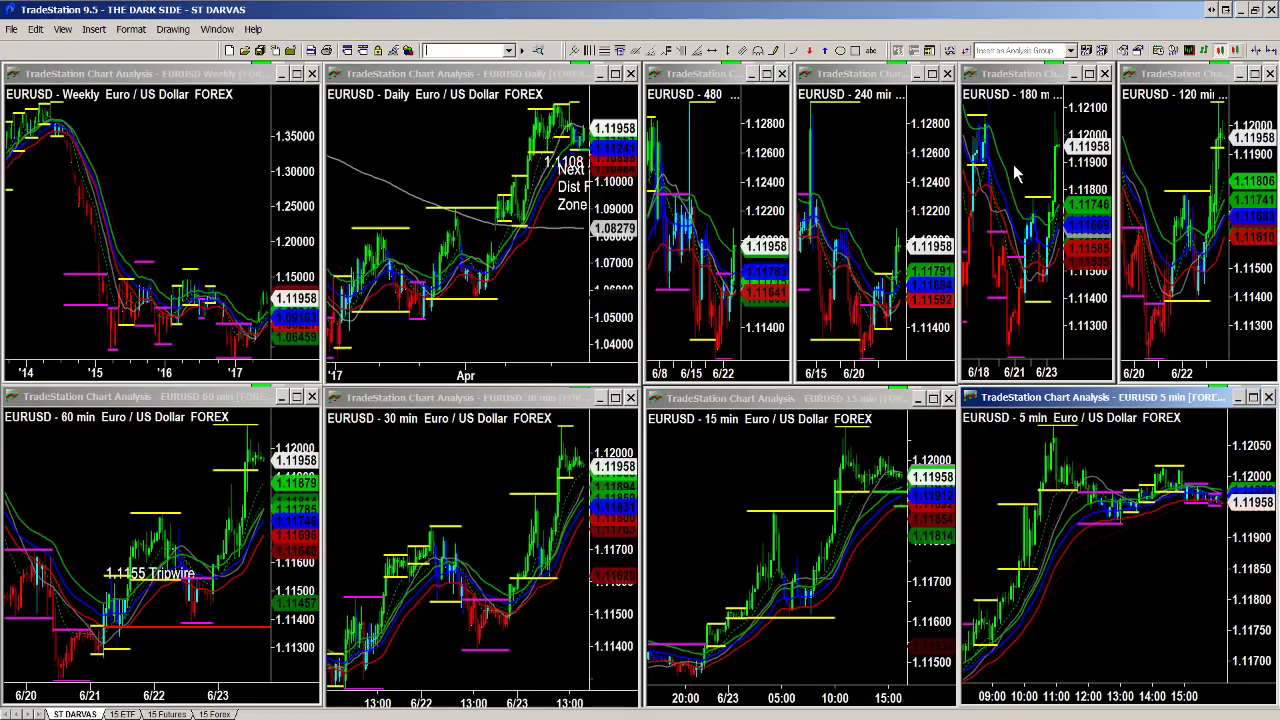
{"action": "key", "text": "ctrl+Tab"}
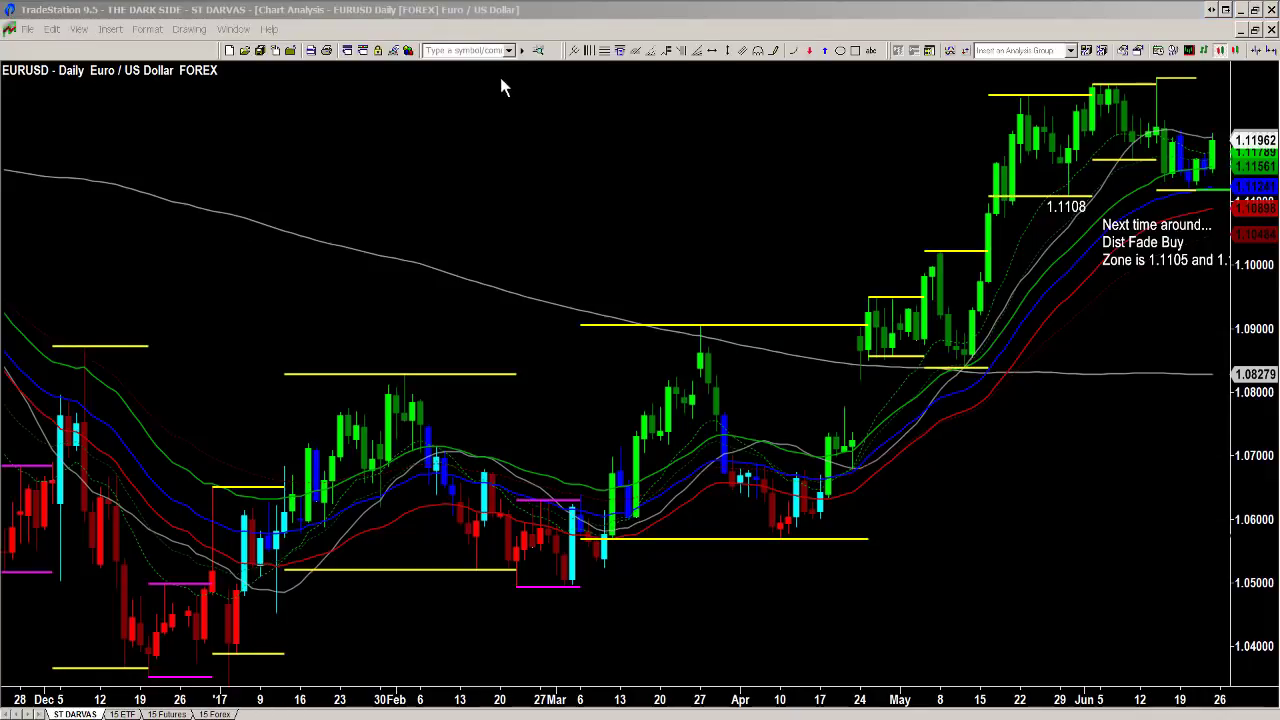
{"action": "left_click", "coordinate": [482, 51]}
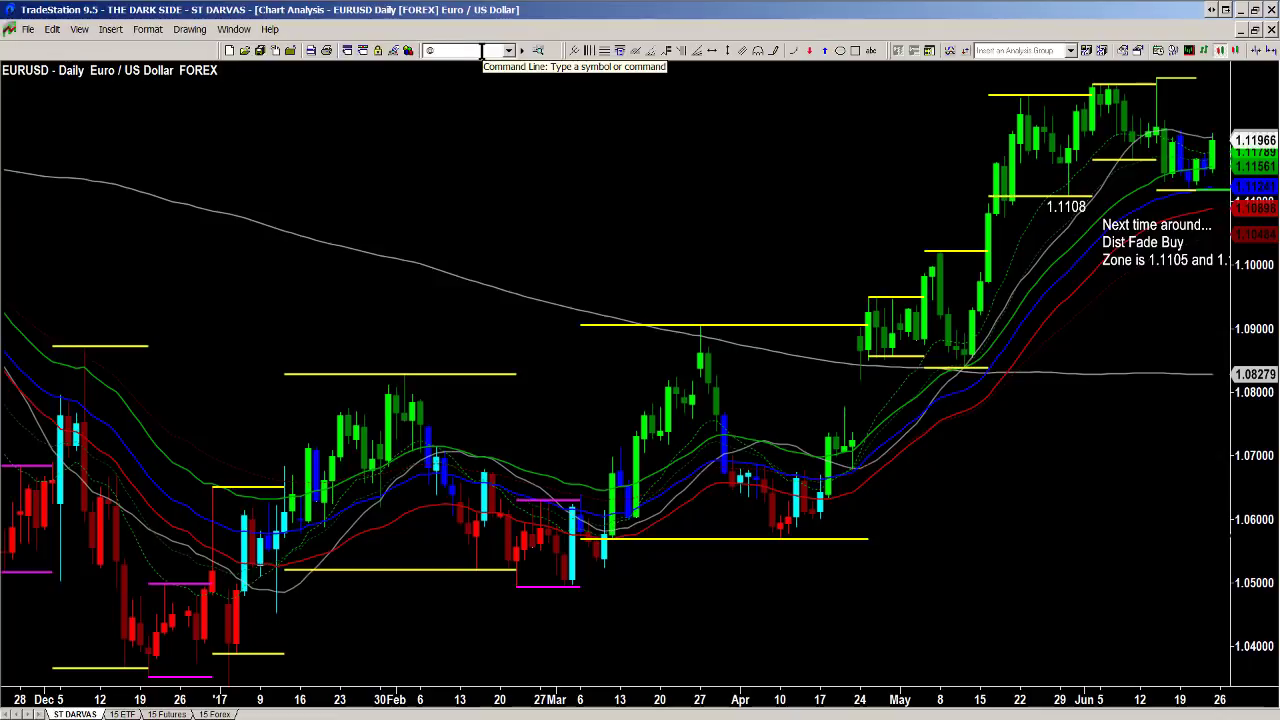
{"action": "type", "text": "@ES"}
{"action": "key", "text": "Return"}
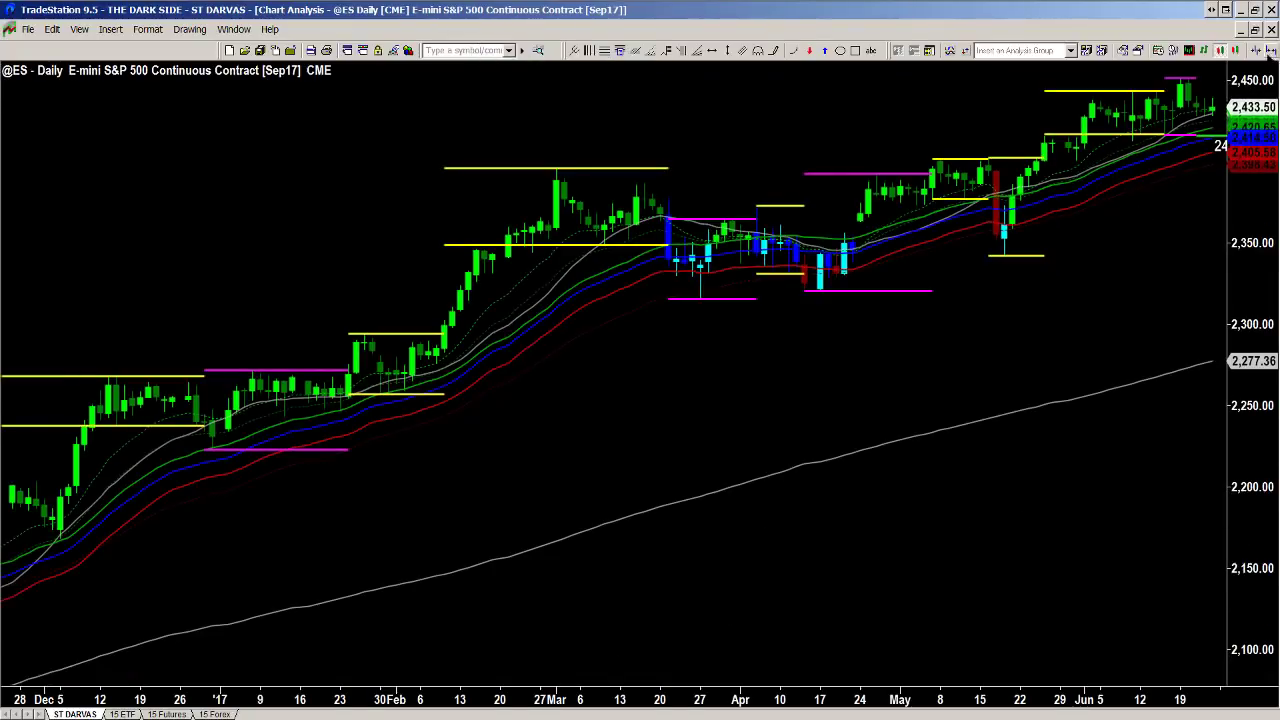
{"action": "scroll", "coordinate": [1164, 373], "scroll_direction": "up", "scroll_amount": 2}
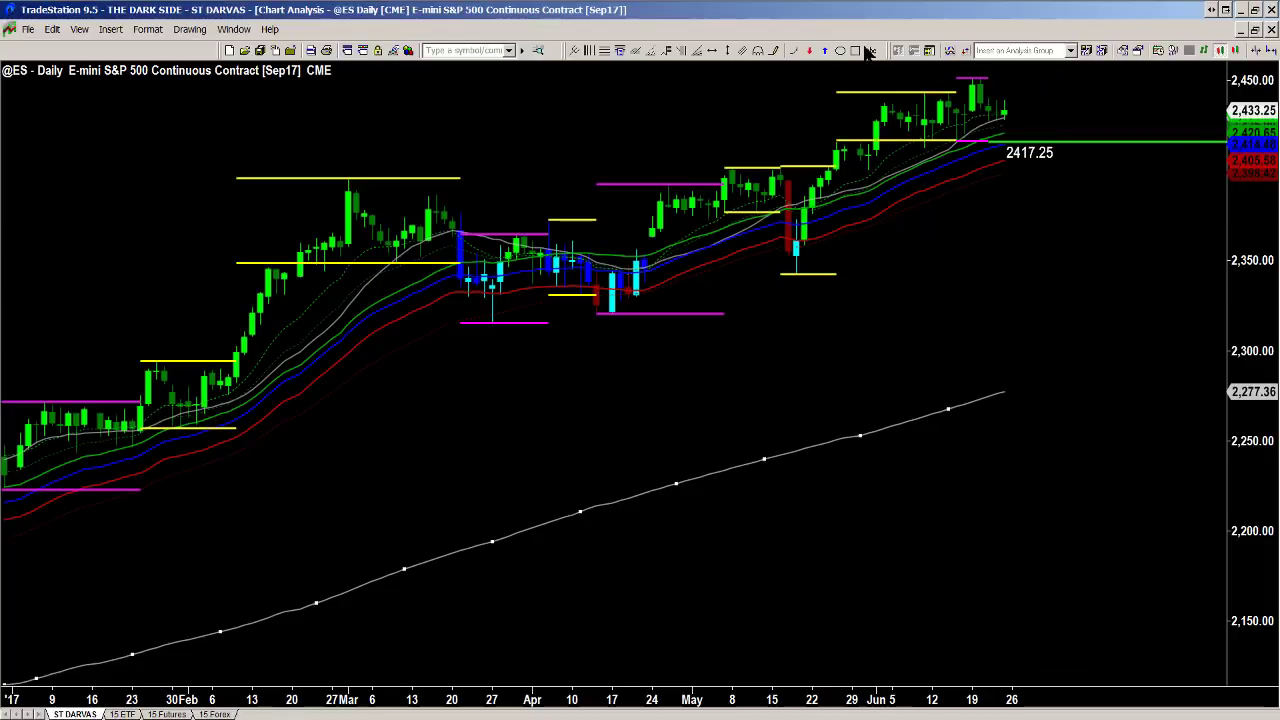
{"action": "left_click", "coordinate": [825, 50]}
{"action": "left_click", "coordinate": [1001, 80]}
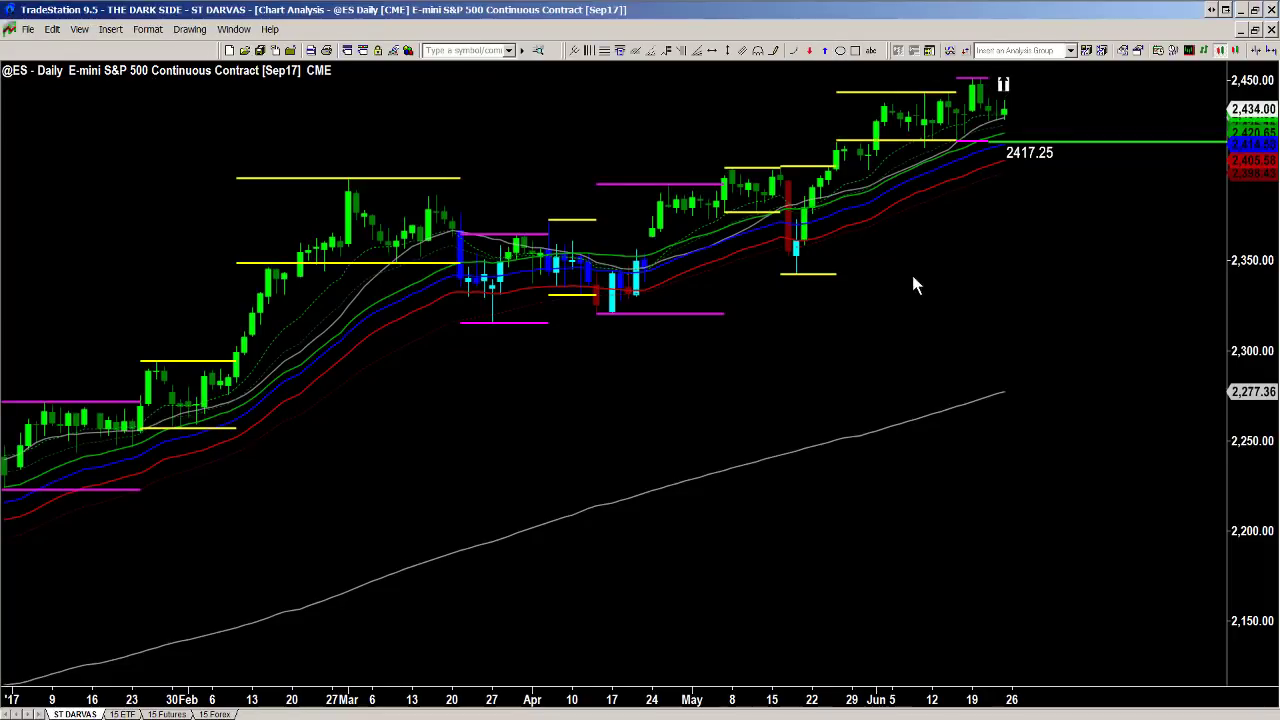
{"action": "left_click", "coordinate": [826, 50]}
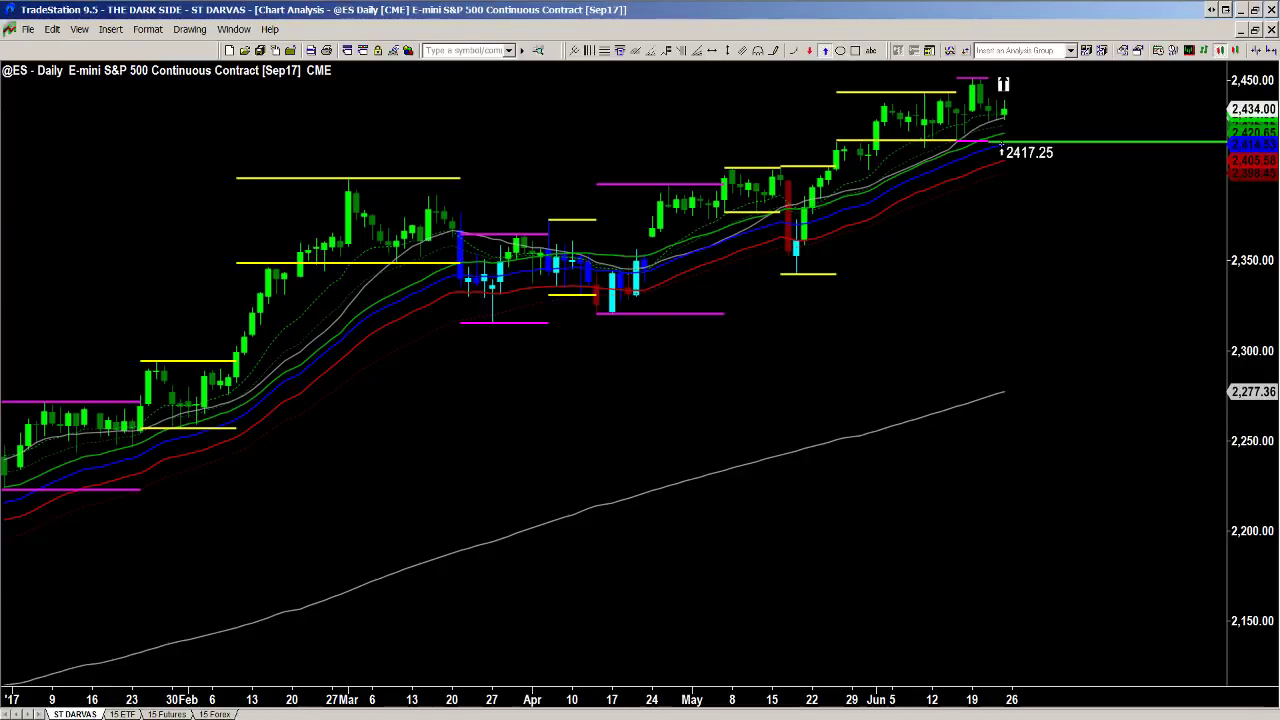
{"action": "left_click", "coordinate": [1001, 150]}
{"action": "mouse_move", "coordinate": [1020, 157]}
{"action": "left_mouse_down"}
{"action": "mouse_move", "coordinate": [1028, 202]}
{"action": "mouse_move", "coordinate": [1012, 238]}
{"action": "left_mouse_up"}
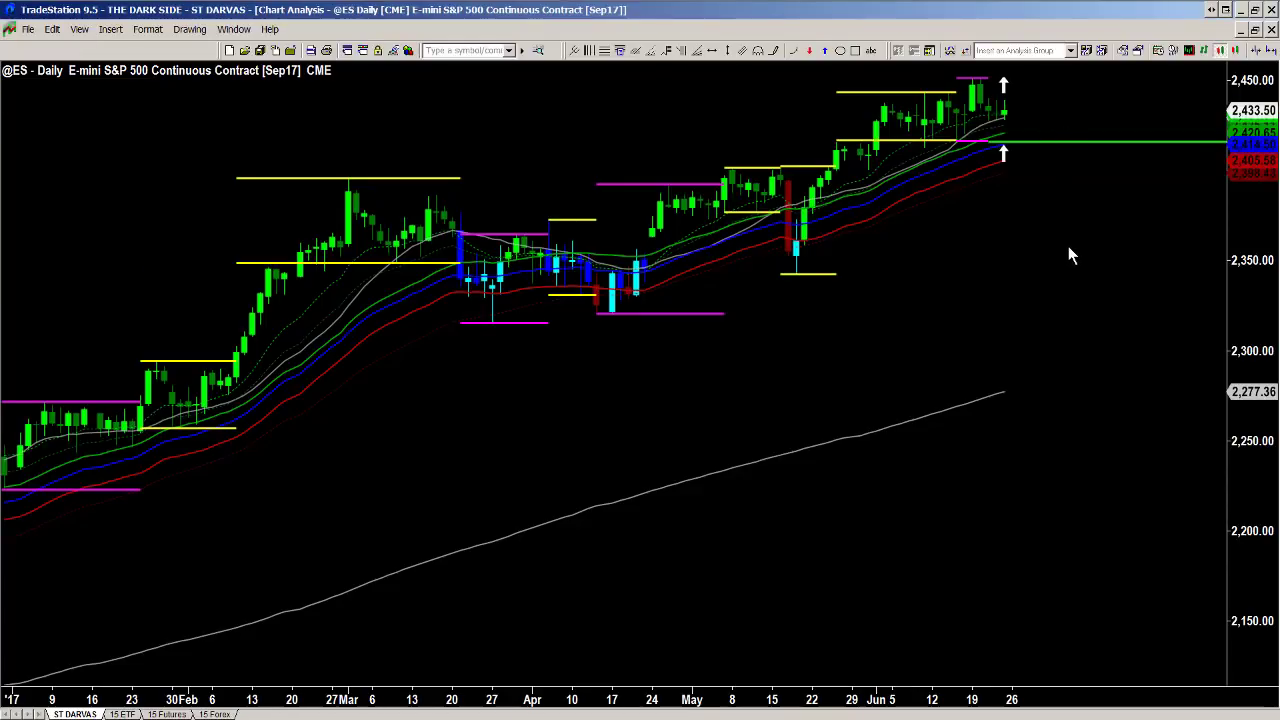
{"action": "mouse_move", "coordinate": [1005, 90]}
{"action": "left_click", "coordinate": [445, 49]}
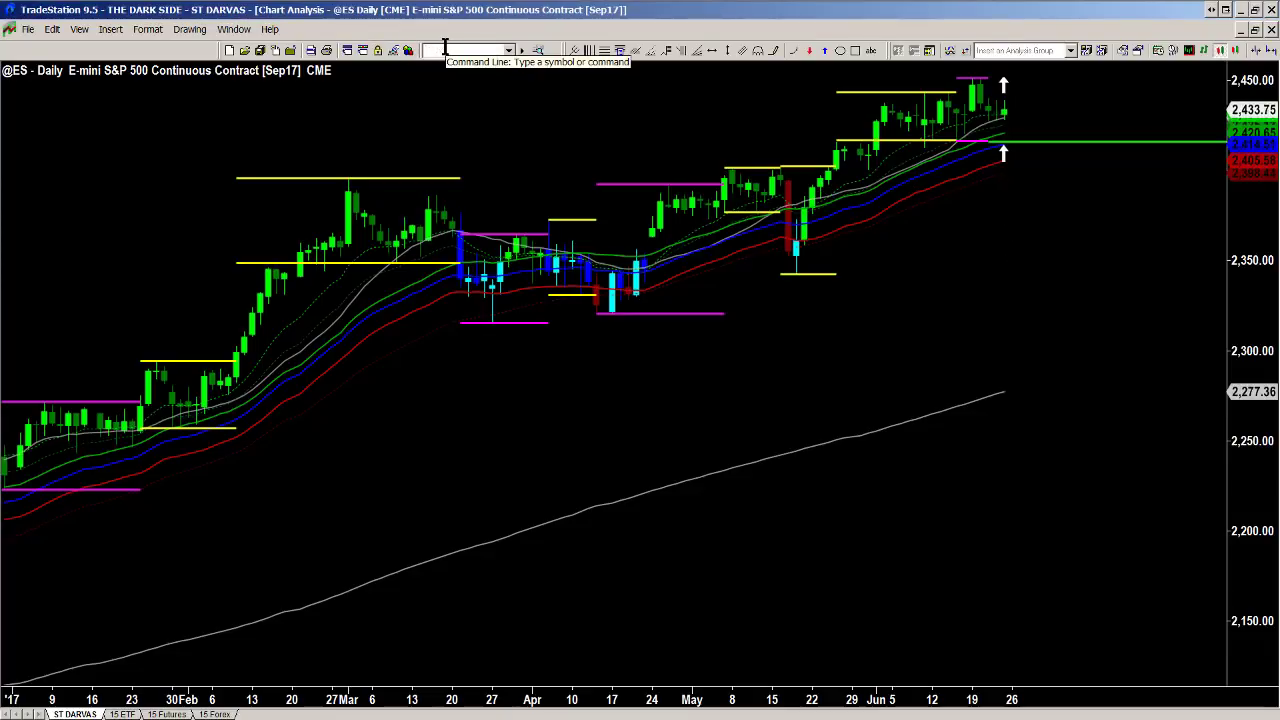
{"action": "type", "text": "@nq"}
{"action": "key", "text": "Return"}
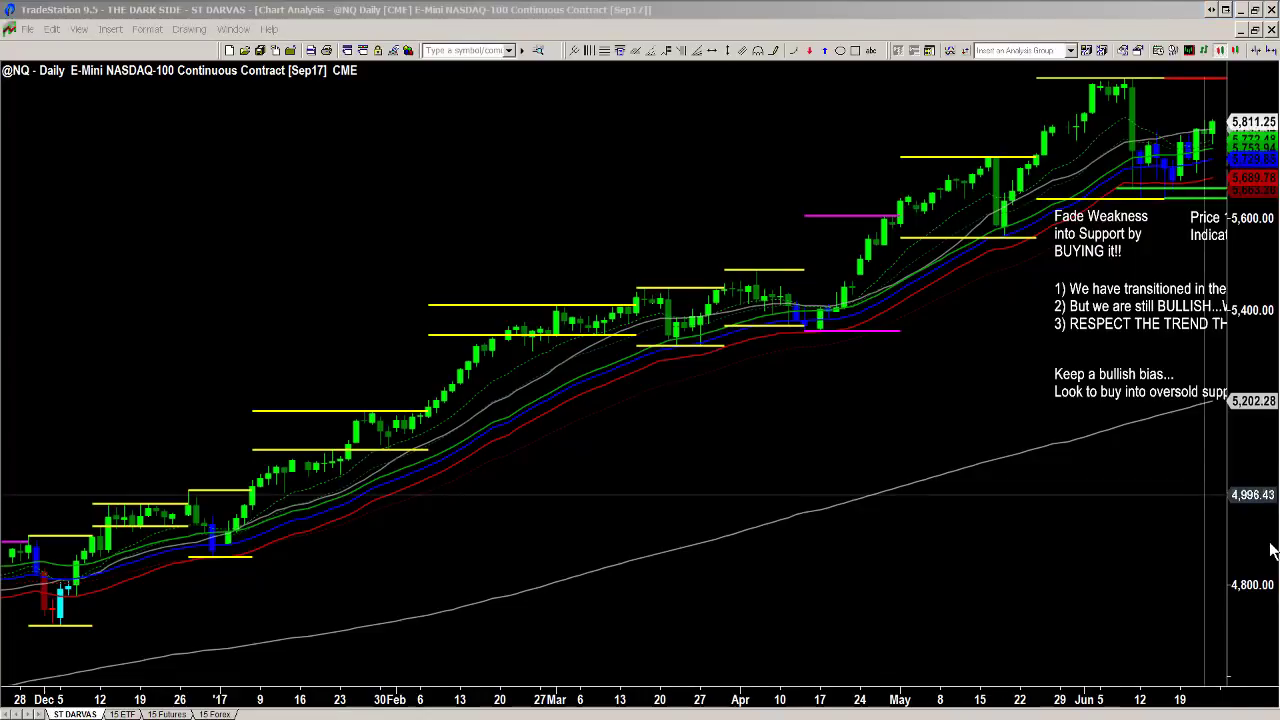
{"action": "left_click_drag", "start_coordinate": [1270, 550], "coordinate": [1166, 545]}
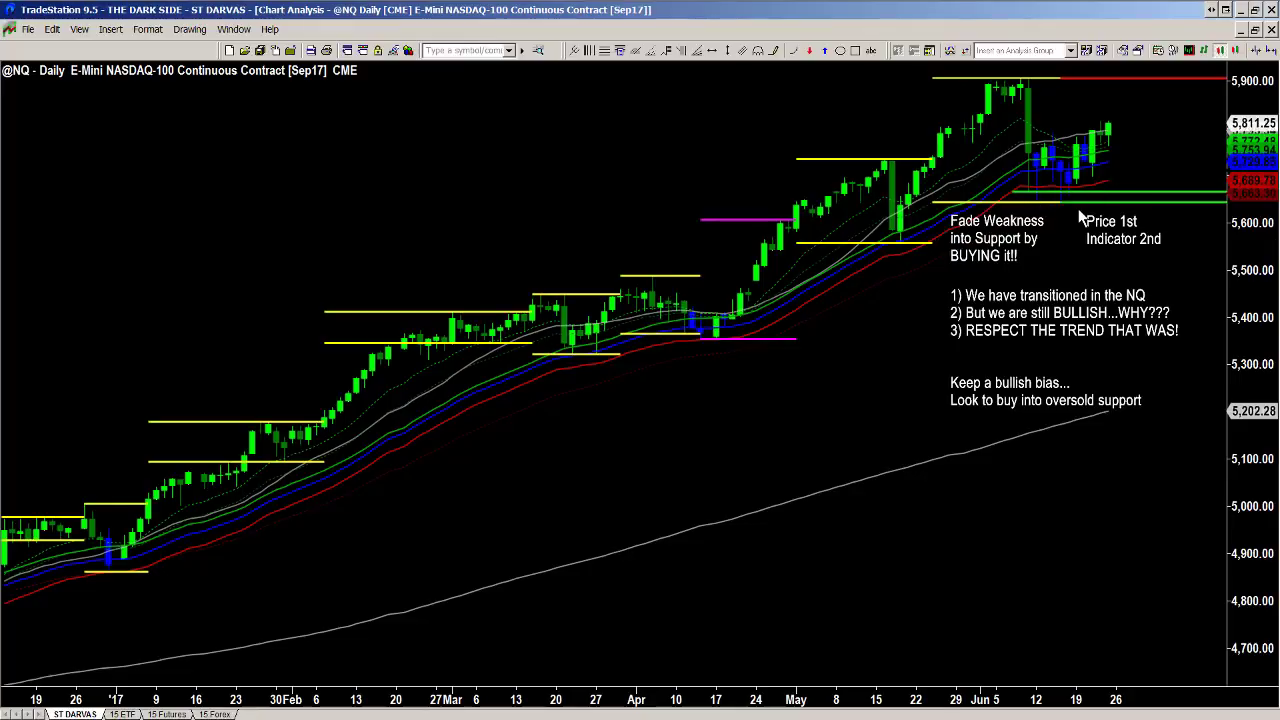
{"action": "left_click", "coordinate": [454, 54]}
{"action": "type", "text": "@"}
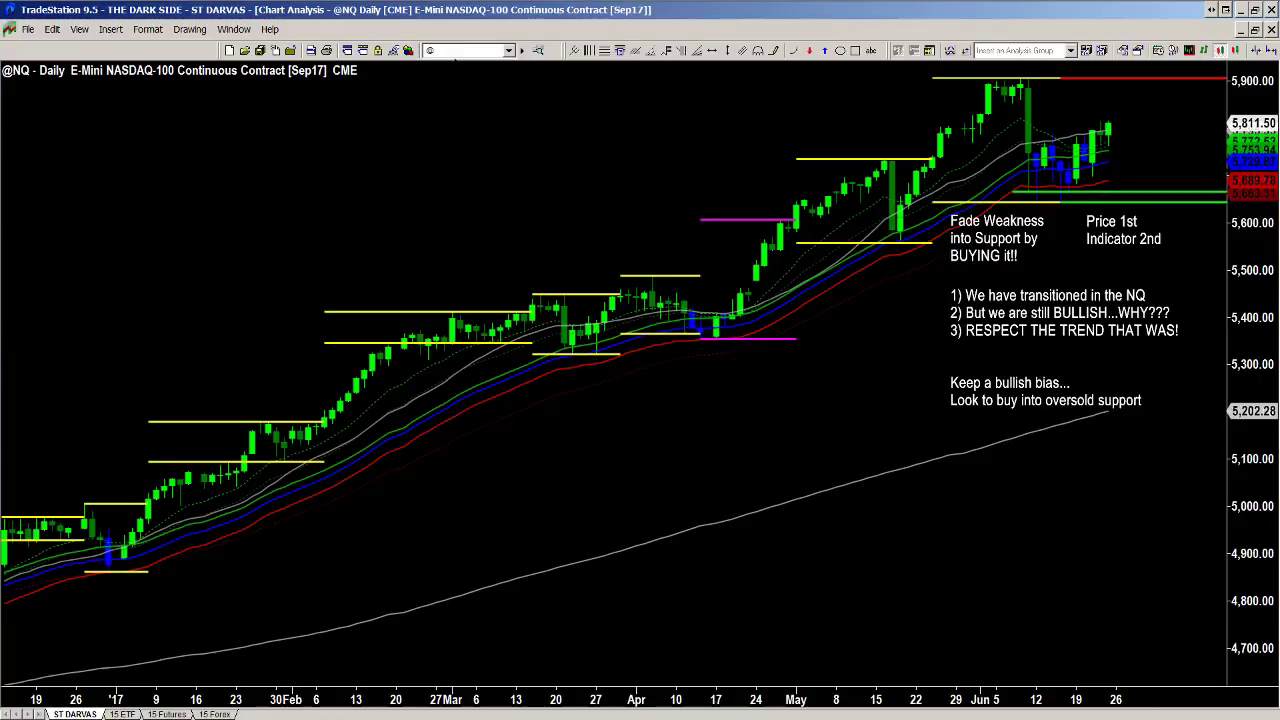
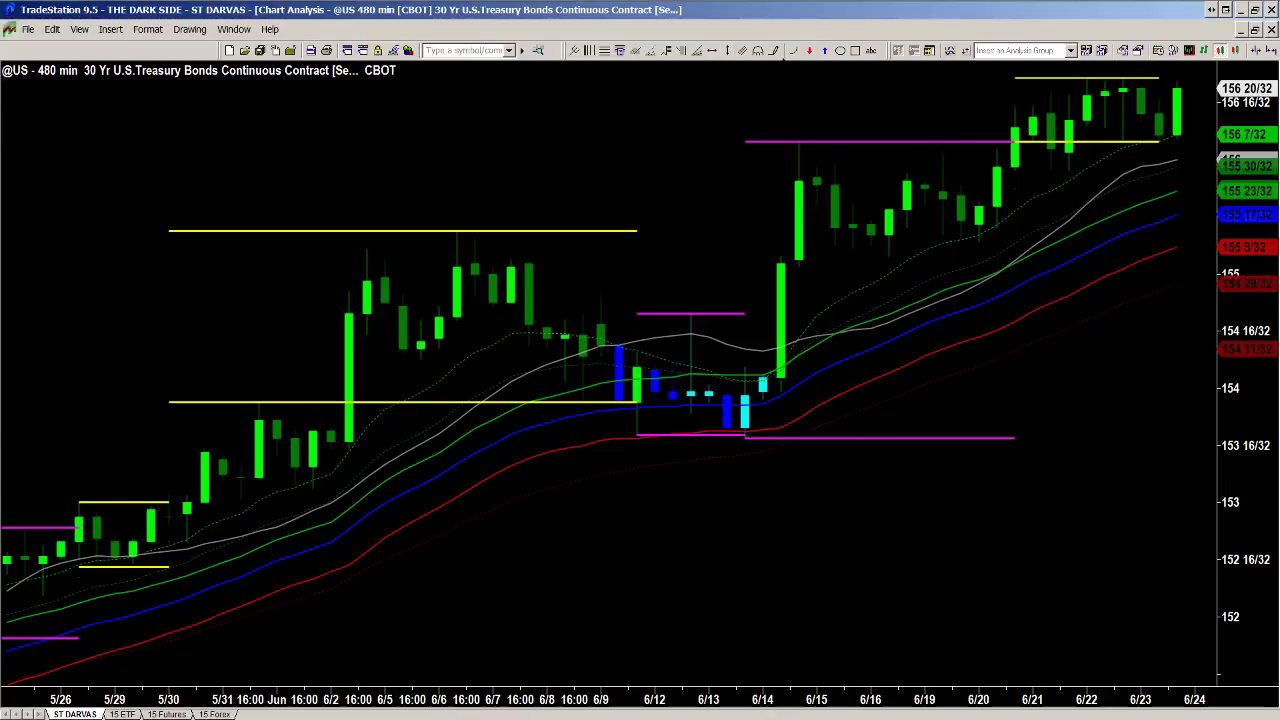
{"action": "left_click", "coordinate": [777, 50]}
{"action": "left_click", "coordinate": [1201, 76]}
{"action": "left_click", "coordinate": [1183, 77]}
{"action": "right_click", "coordinate": [1205, 76]}
{"action": "key", "text": "Escape"}
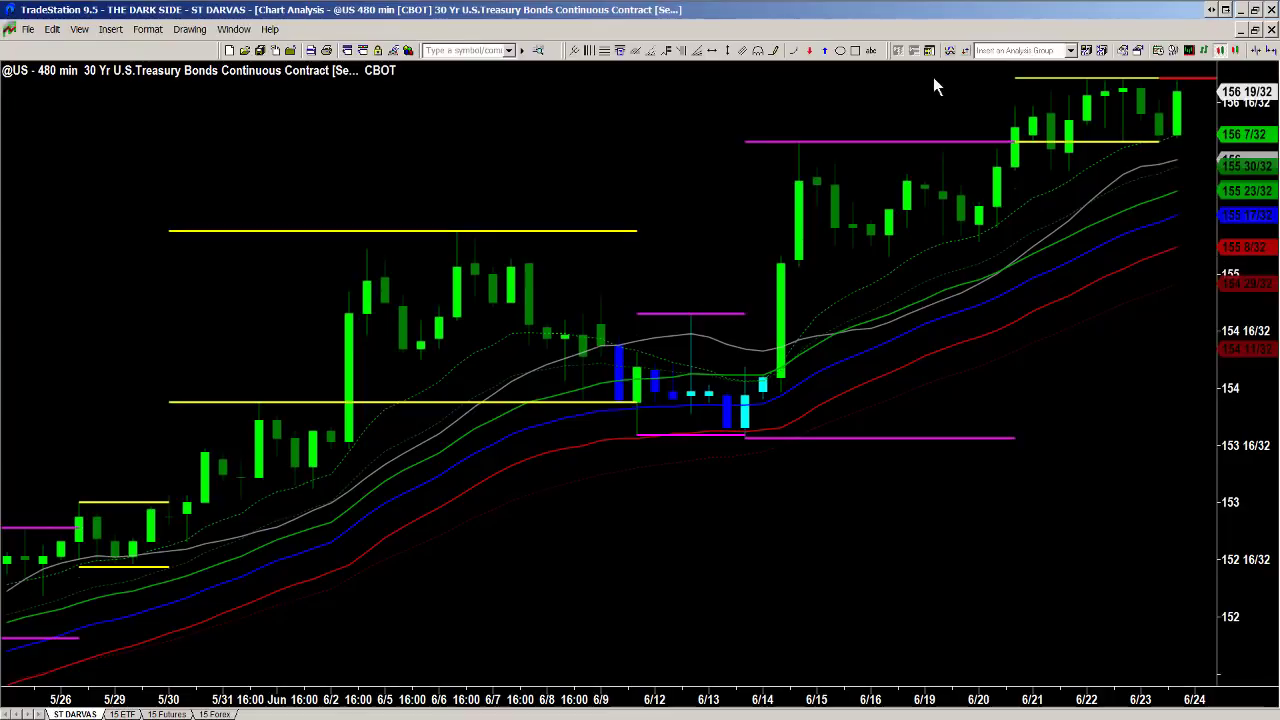
{"action": "left_click", "coordinate": [775, 50]}
{"action": "right_click", "coordinate": [1166, 139]}
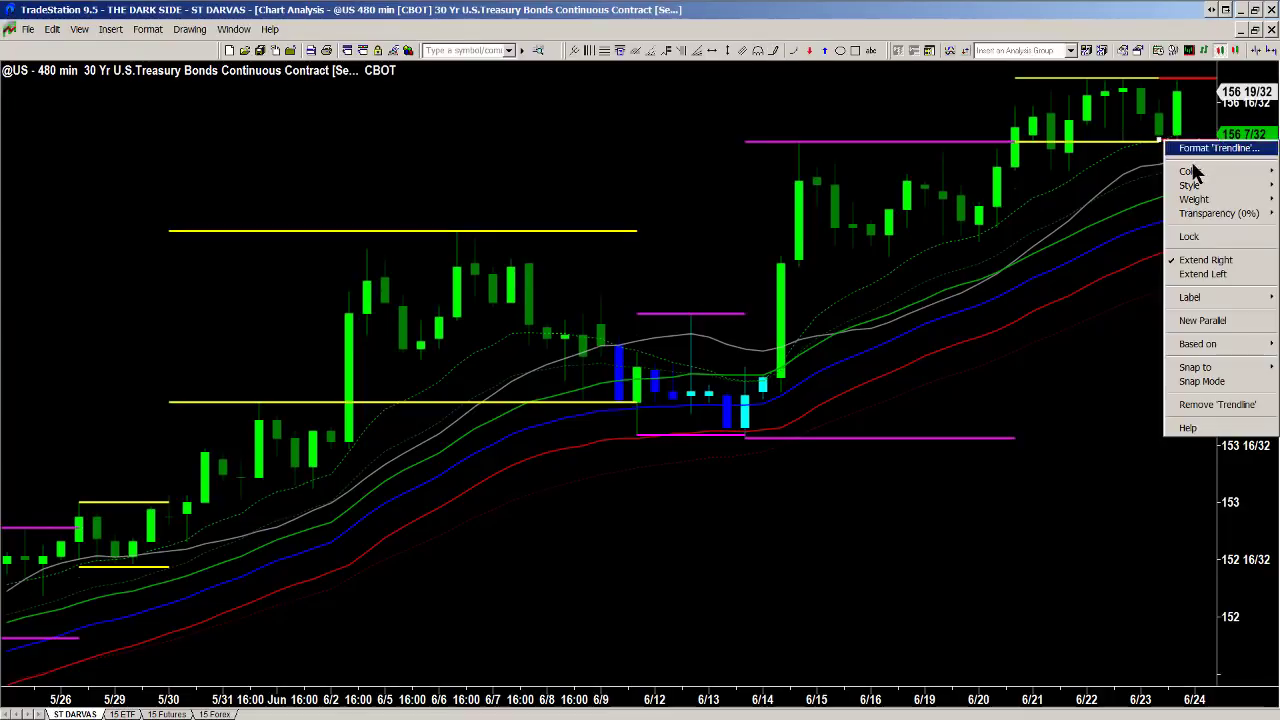
{"action": "mouse_move", "coordinate": [1192, 175]}
{"action": "left_click", "coordinate": [1140, 240]}
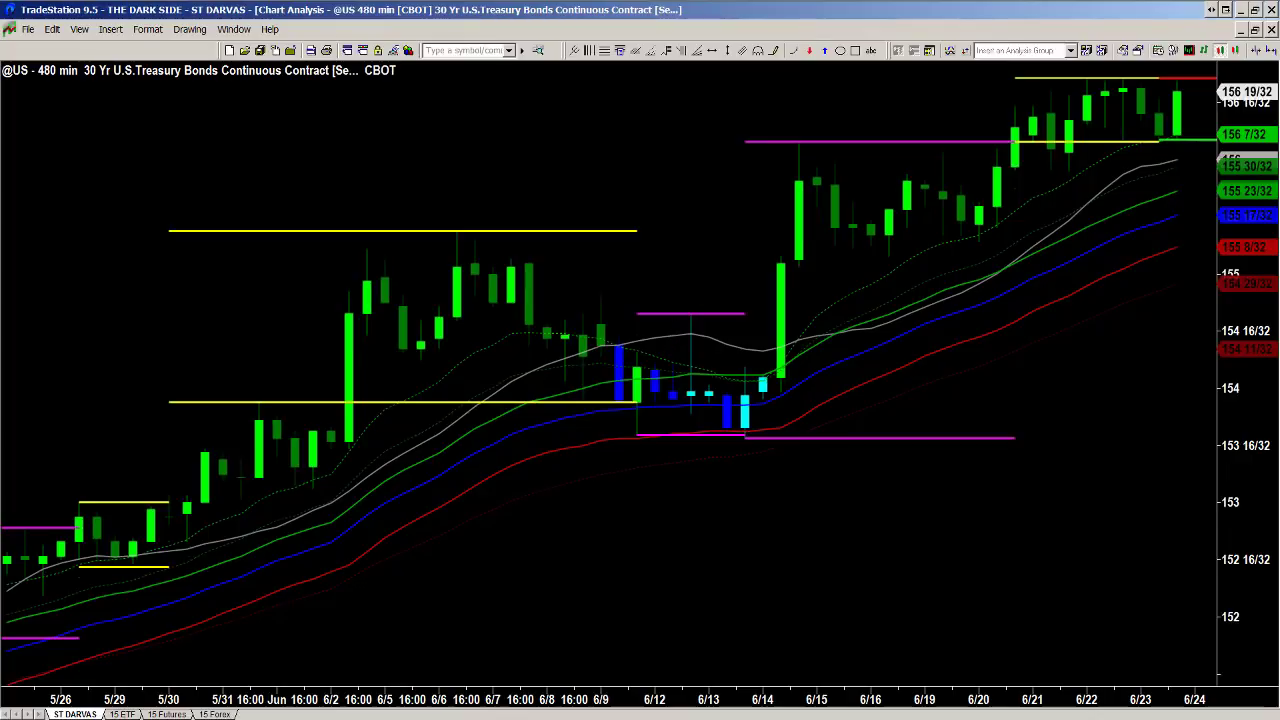
{"action": "left_click", "coordinate": [1256, 29]}
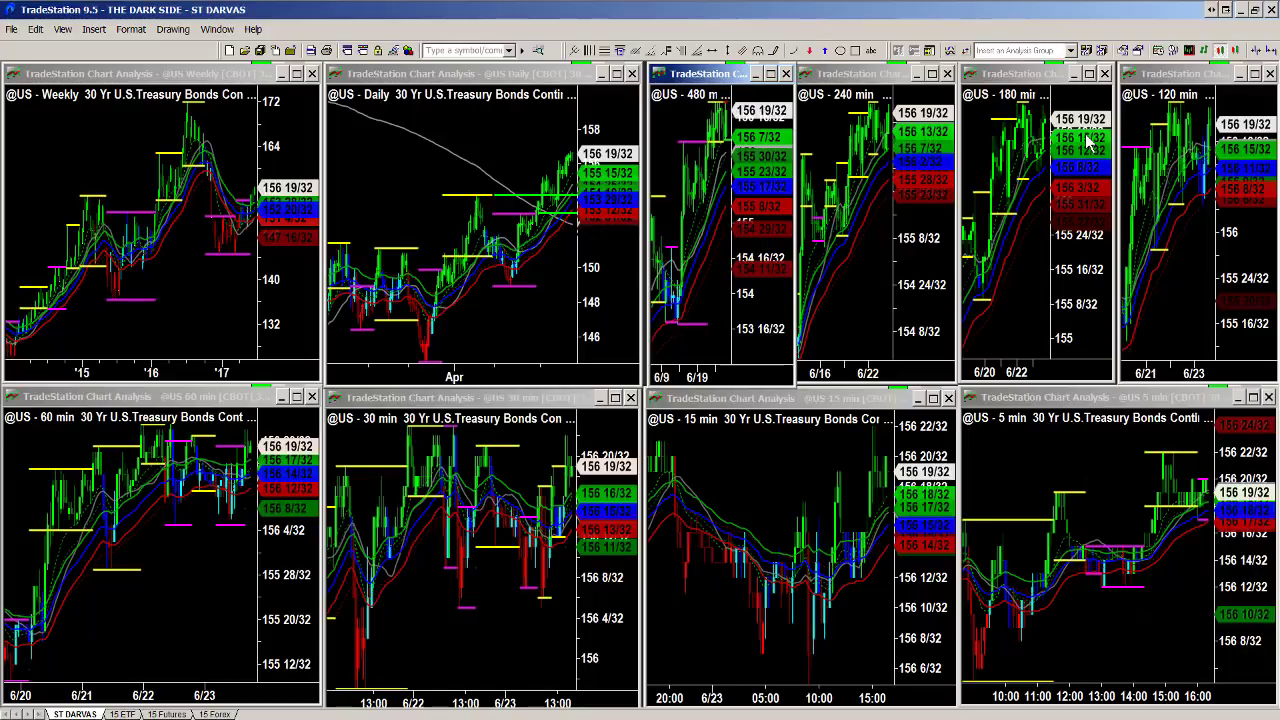
Switch to Opera, open the Simpler Futures post "You can set these indicators up on any chart", and view its embedded video
{"action": "left_click", "coordinate": [215, 12]}
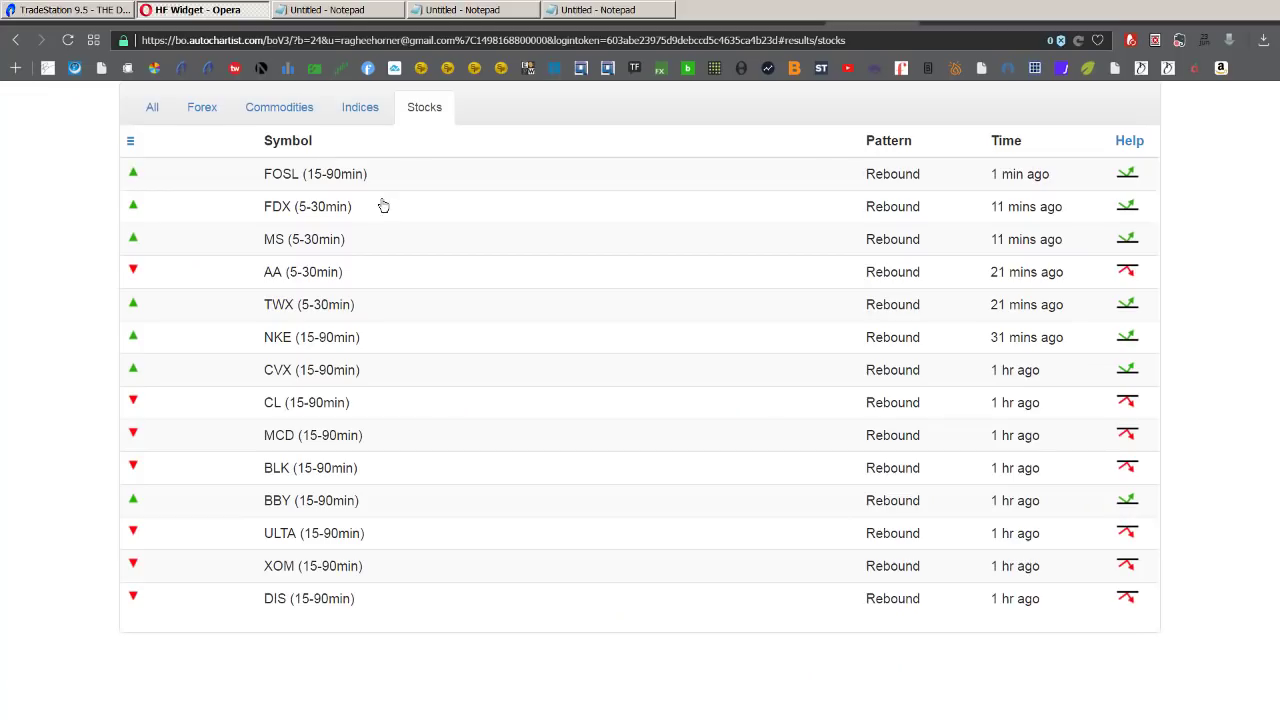
{"action": "left_click", "coordinate": [100, 13]}
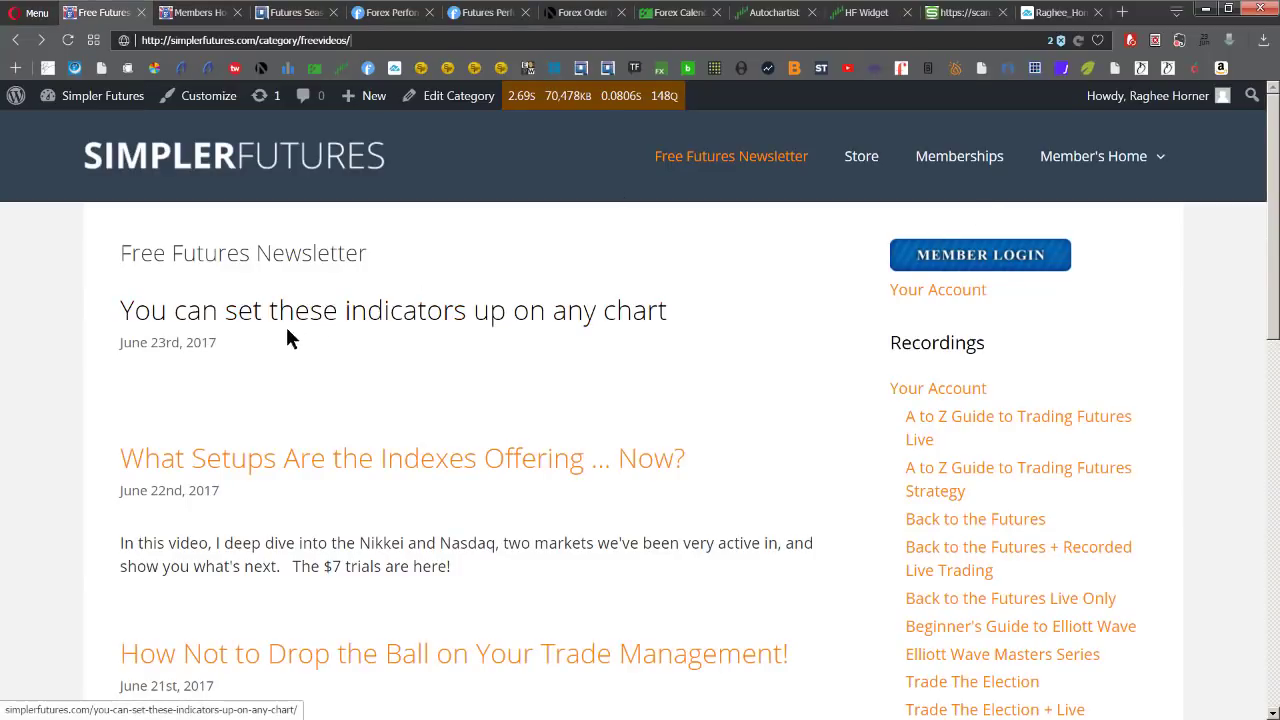
{"action": "left_click", "coordinate": [527, 323]}
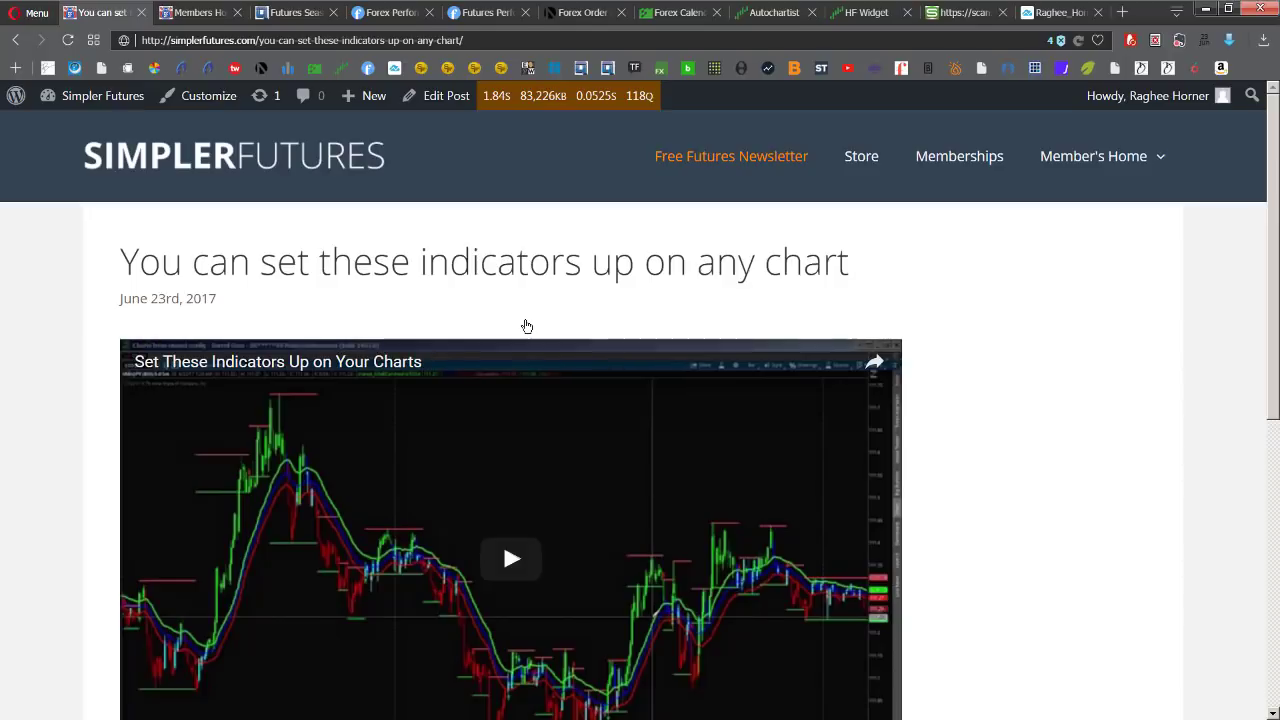
{"action": "scroll", "coordinate": [994, 378], "scroll_direction": "down", "scroll_amount": 2}
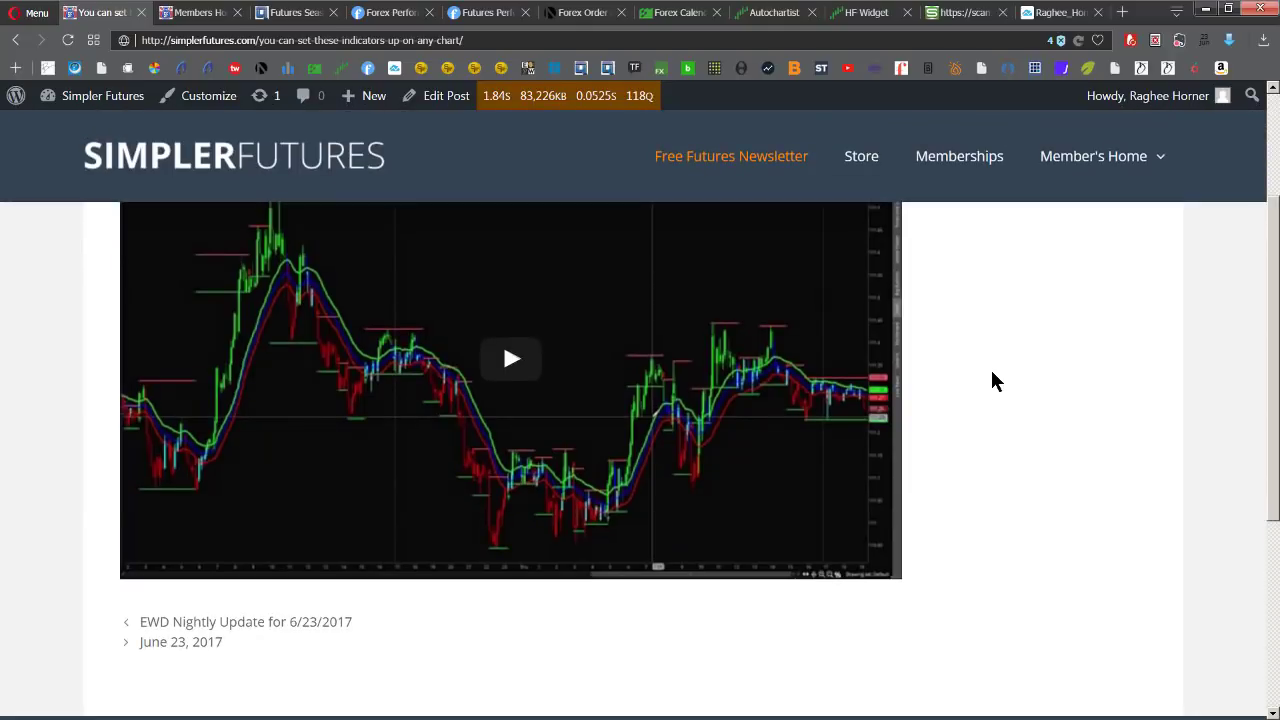